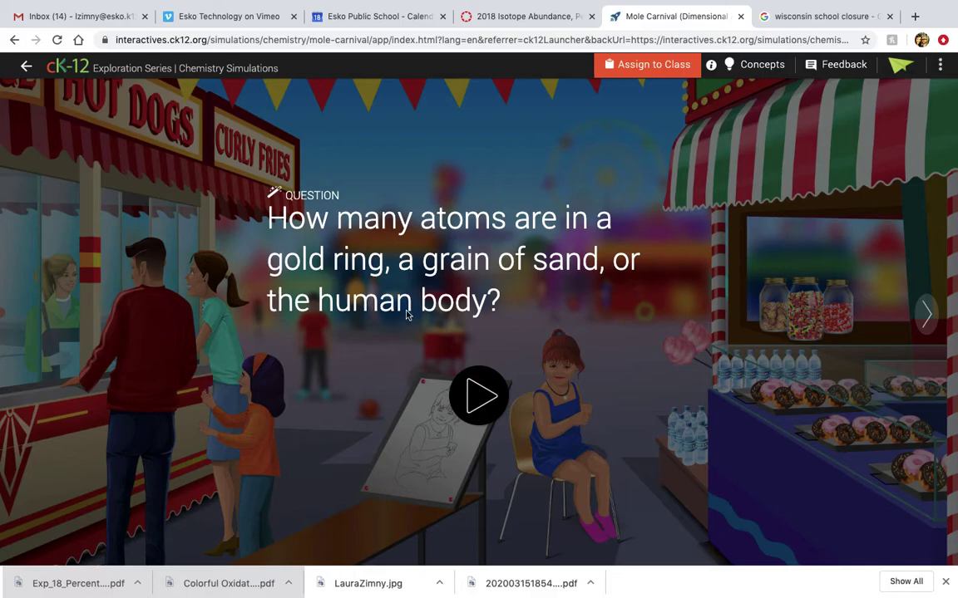
# Play the intro animation comparing a mole (6.022×10^23) to a dozen (12)
pyautogui.click(482, 394)
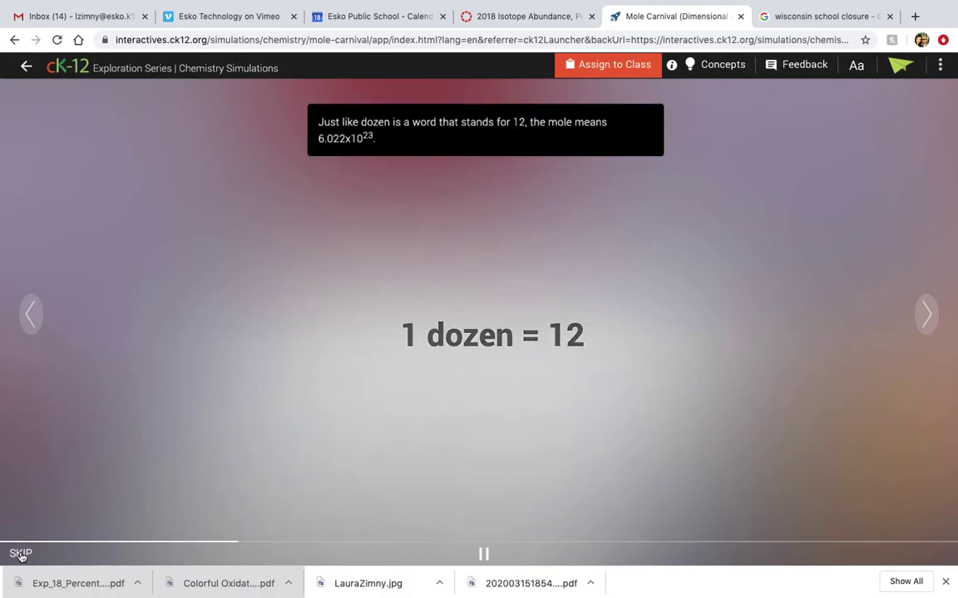
# Skip the intro to reach the carnival scene prompting to select an object
pyautogui.click(20, 554)
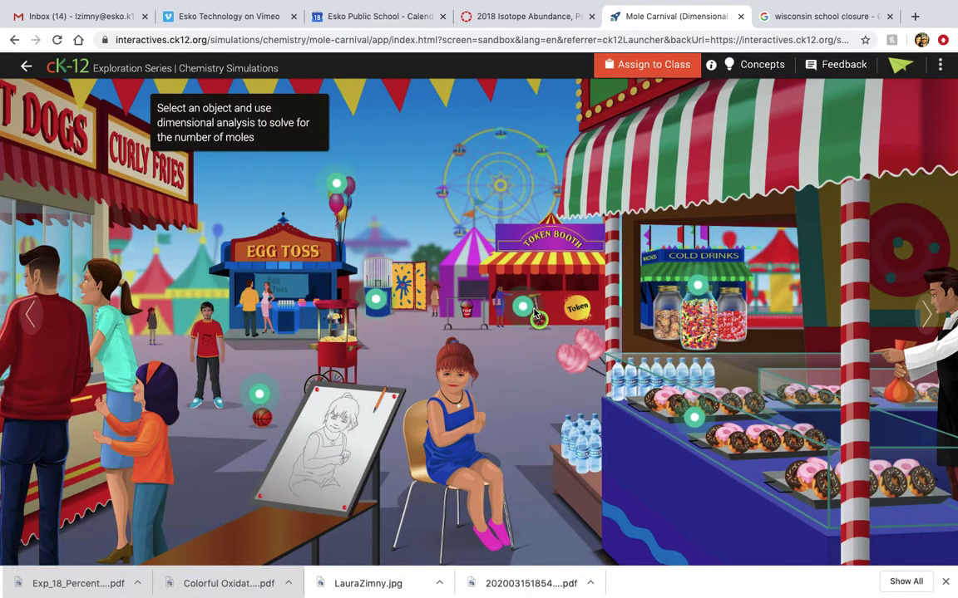
# Open the jelly bean problem (grams of TiO2 in 1.28×10^-5 moles) and close the tip
pyautogui.click(701, 287)
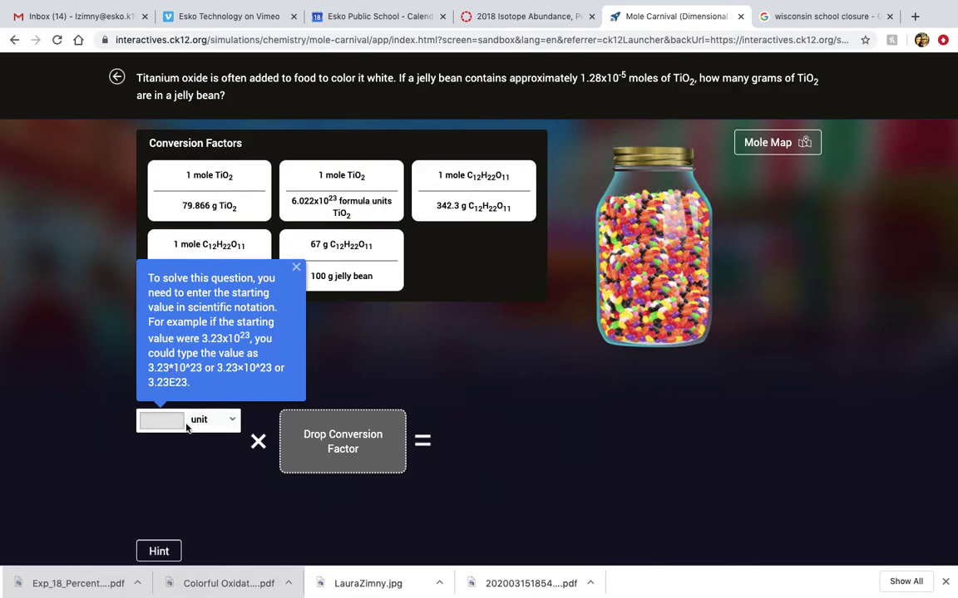
pyautogui.click(296, 267)
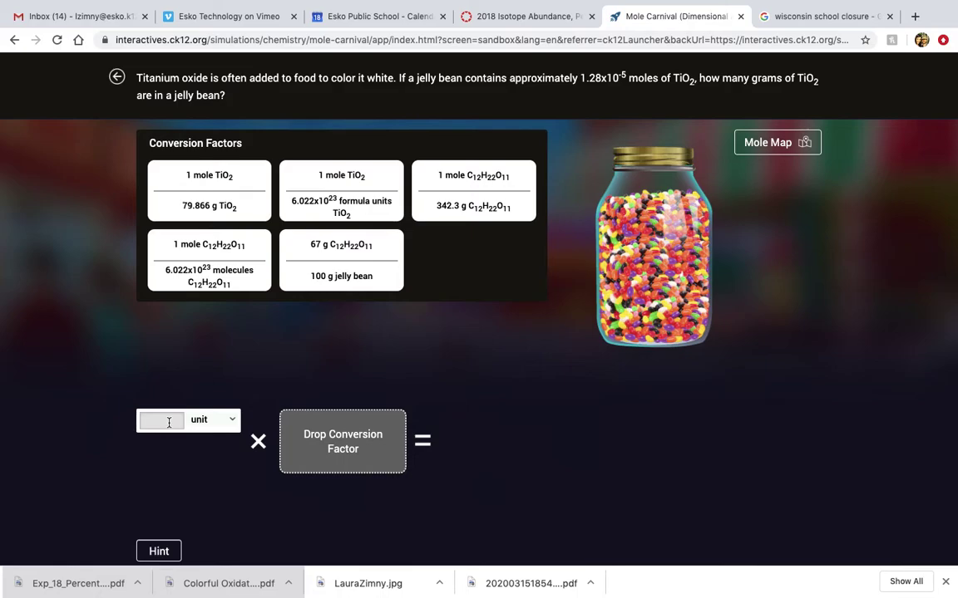
# Enter 1.28 x10^-5 as the starting quantity and try choosing mole TiO2 as its unit
pyautogui.click(169, 423)
pyautogui.write('1.28 x')
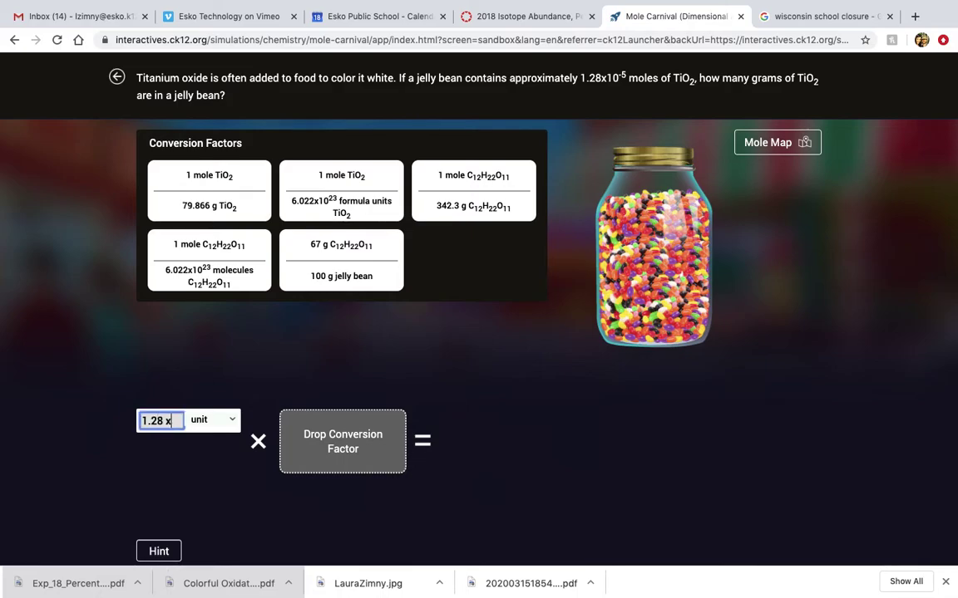
pyautogui.write('10')
pyautogui.write('^')
pyautogui.write('-5')
pyautogui.click(214, 422)
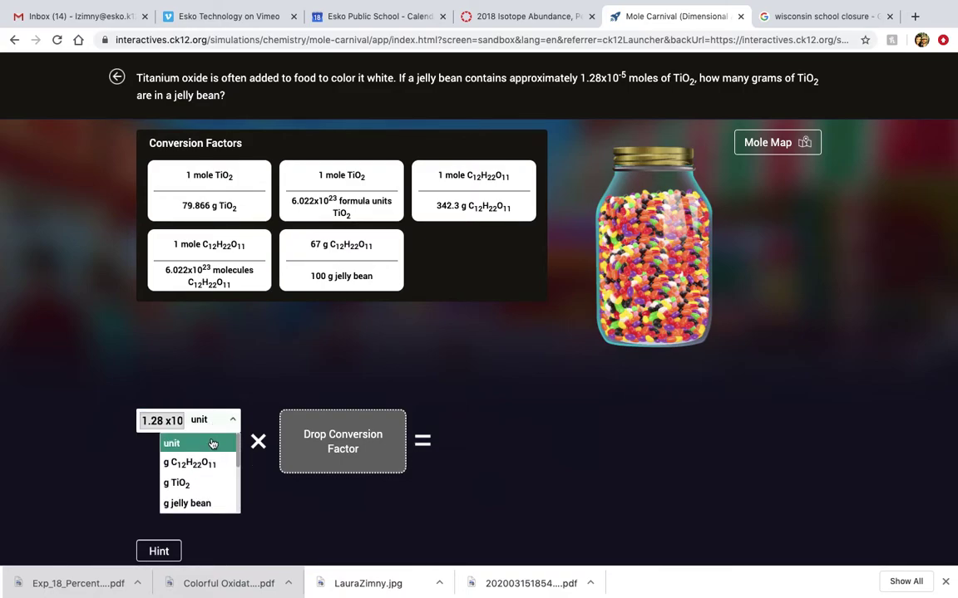
pyautogui.scroll(-2, 211, 481)
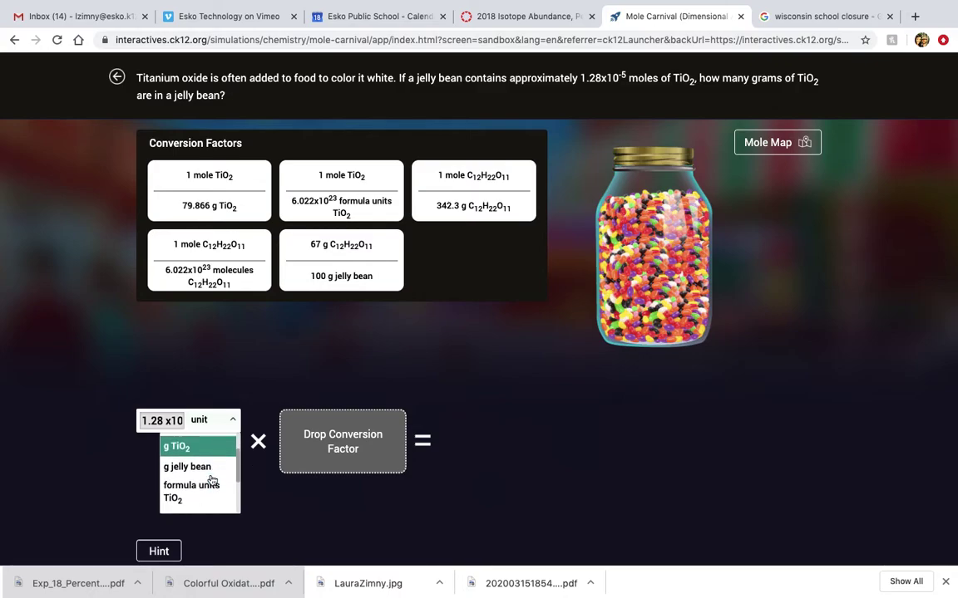
pyautogui.scroll(-1, 212, 480)
pyautogui.scroll(-1, 211, 481)
pyautogui.scroll(-1, 207, 484)
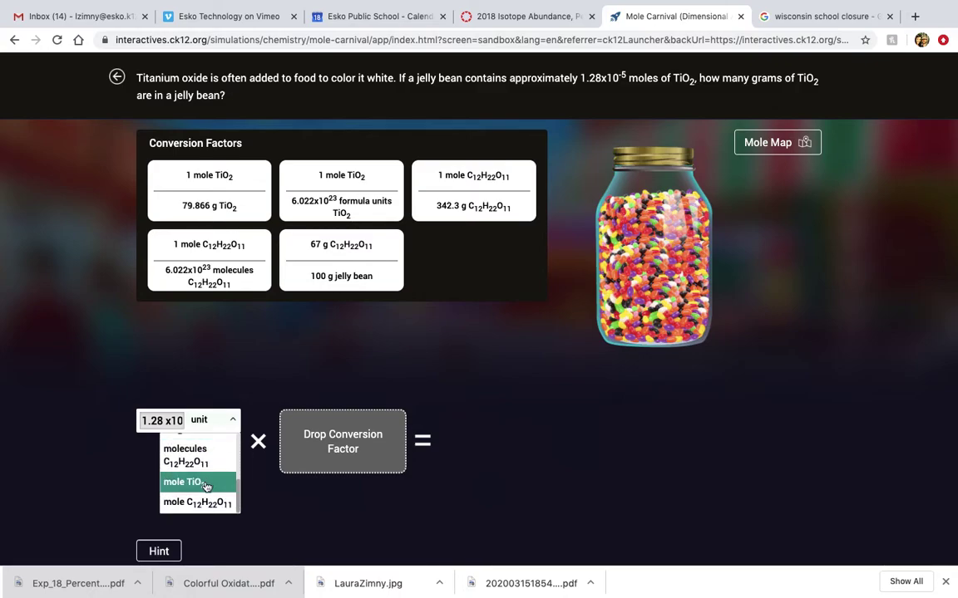
pyautogui.click(206, 483)
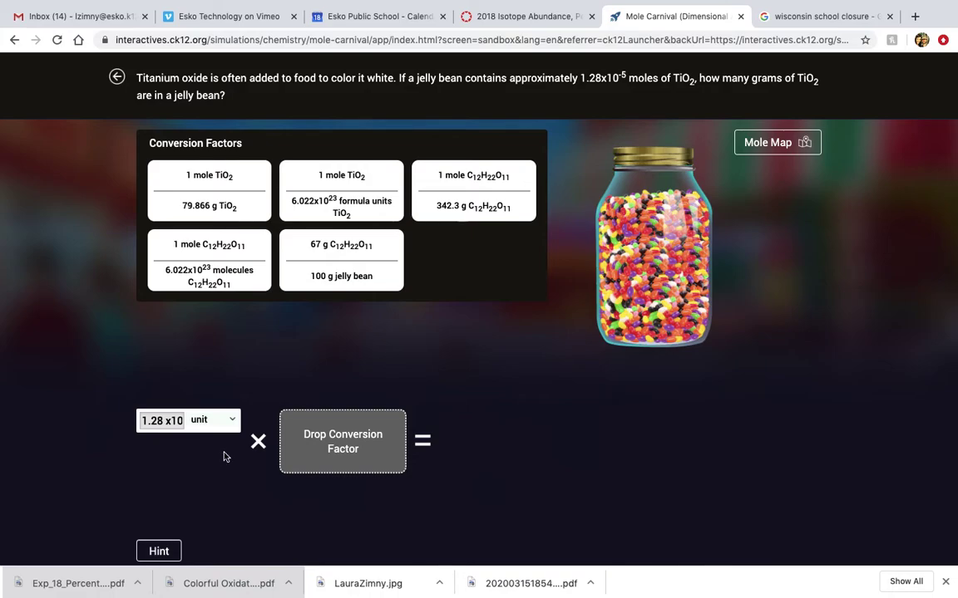
pyautogui.click(212, 421)
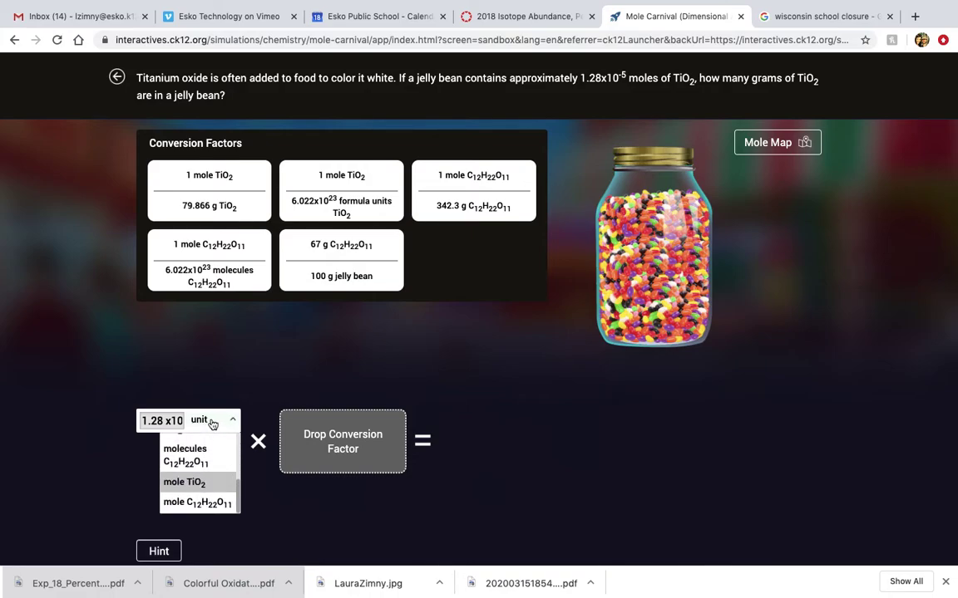
# Set the starting unit to mole TiO2 and try placing the 1 mole TiO2 / 79.866 g TiO2 factor
pyautogui.click(214, 483)
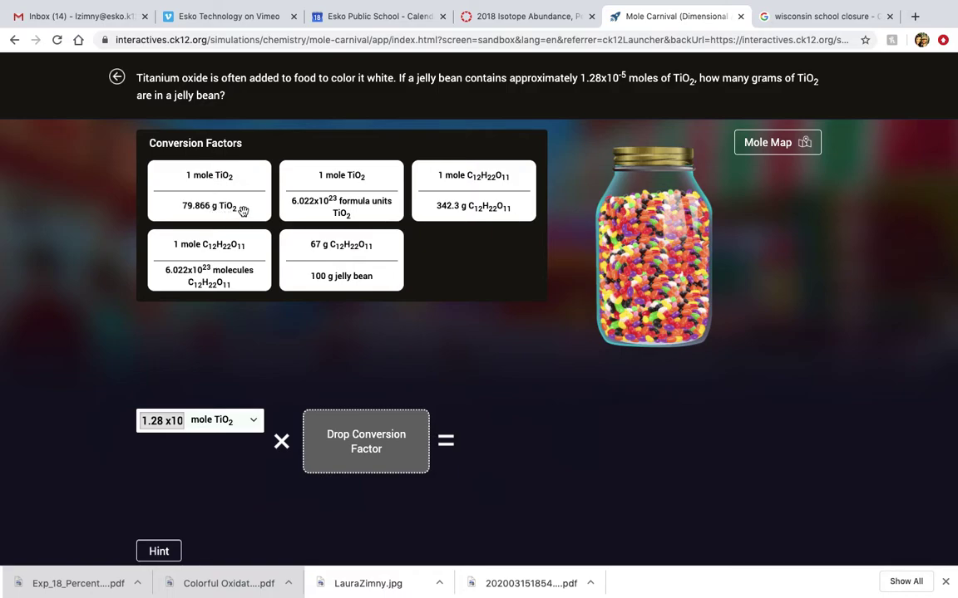
pyautogui.moveTo(237, 187)
pyautogui.mouseDown()
pyautogui.moveTo(393, 397)
pyautogui.moveTo(395, 440)
pyautogui.mouseUp()
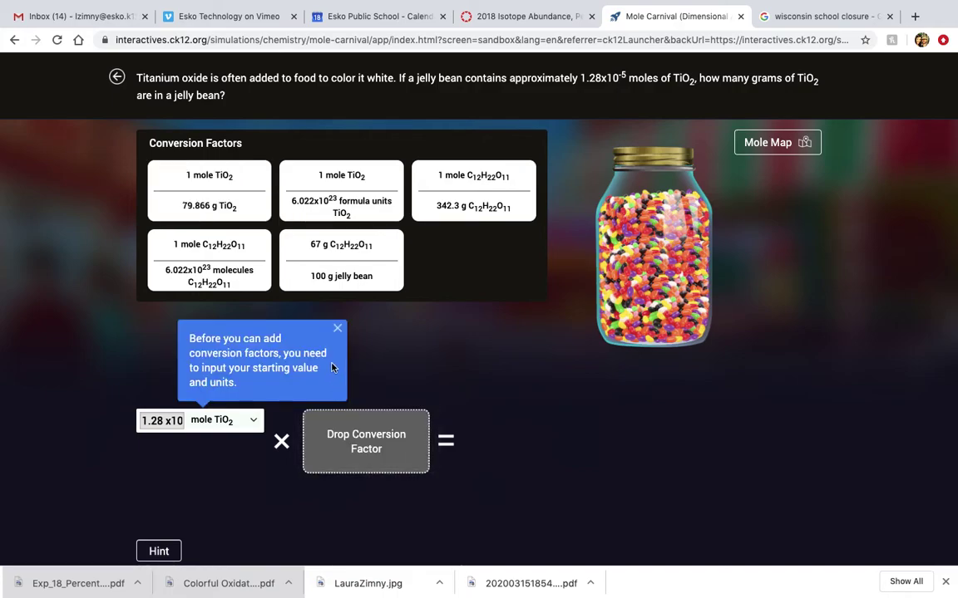
pyautogui.click(221, 422)
pyautogui.click(221, 422)
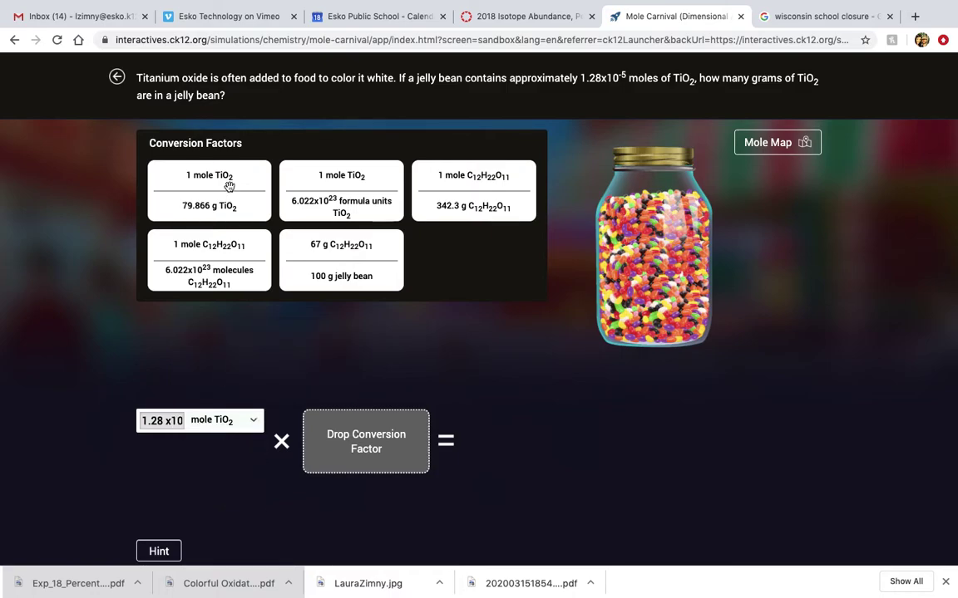
pyautogui.moveTo(198, 170)
pyautogui.mouseDown()
pyautogui.moveTo(373, 392)
pyautogui.moveTo(374, 446)
pyautogui.mouseUp()
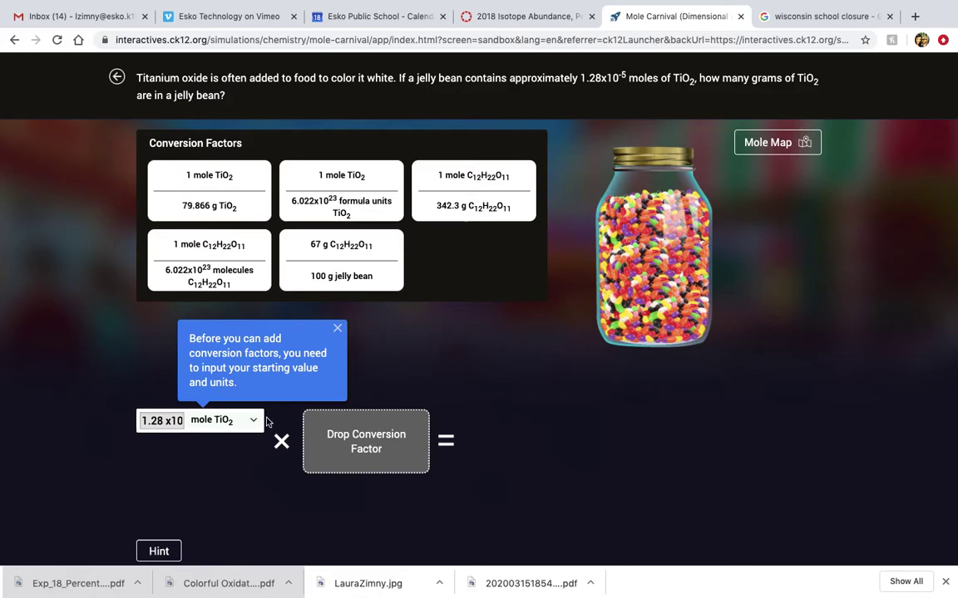
# Re-enter the starting value as 1.28E-5 mole TiO2, giving 0.0000128 mole TiO2
pyautogui.click(174, 420)
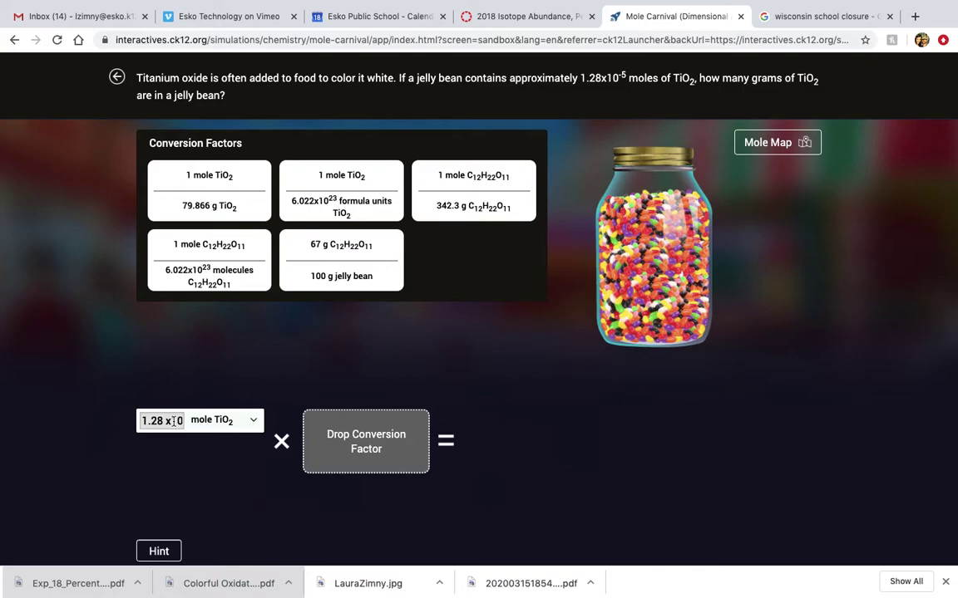
pyautogui.tripleClick(177, 421)
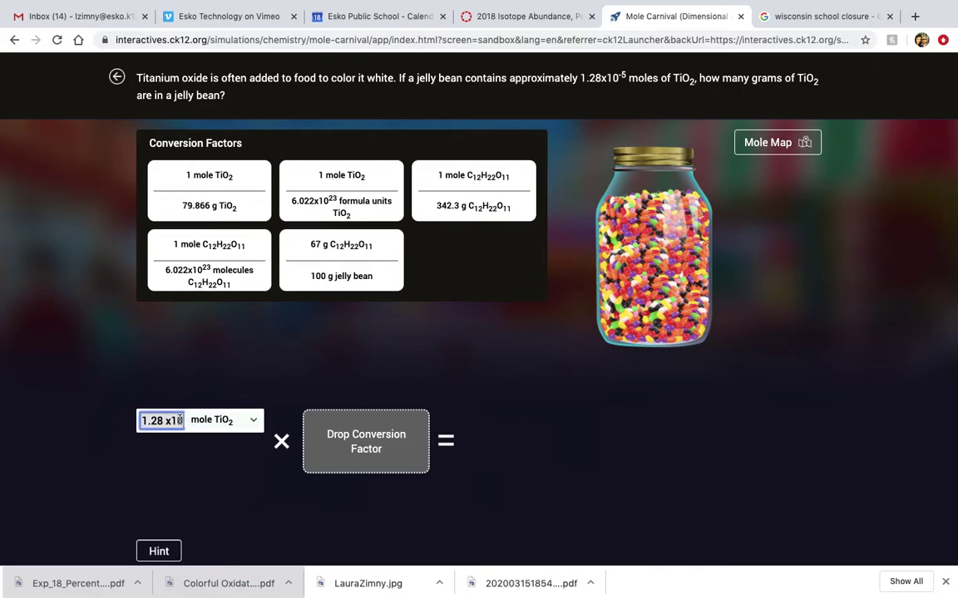
pyautogui.moveTo(179, 421); pyautogui.dragTo(177, 420)
pyautogui.press('BackSpace')
pyautogui.write('E-')
pyautogui.write('5')
pyautogui.click(232, 464)
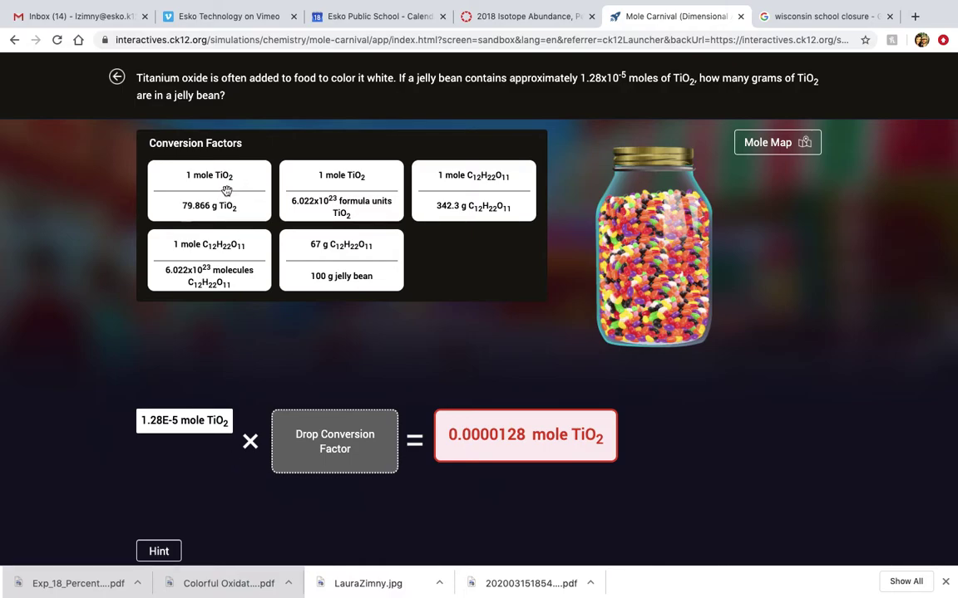
# Insert the TiO2 molar-mass factor, flipped to 79.866 g per mole, giving 0.00102 g TiO2
pyautogui.moveTo(226, 192); pyautogui.dragTo(353, 446)
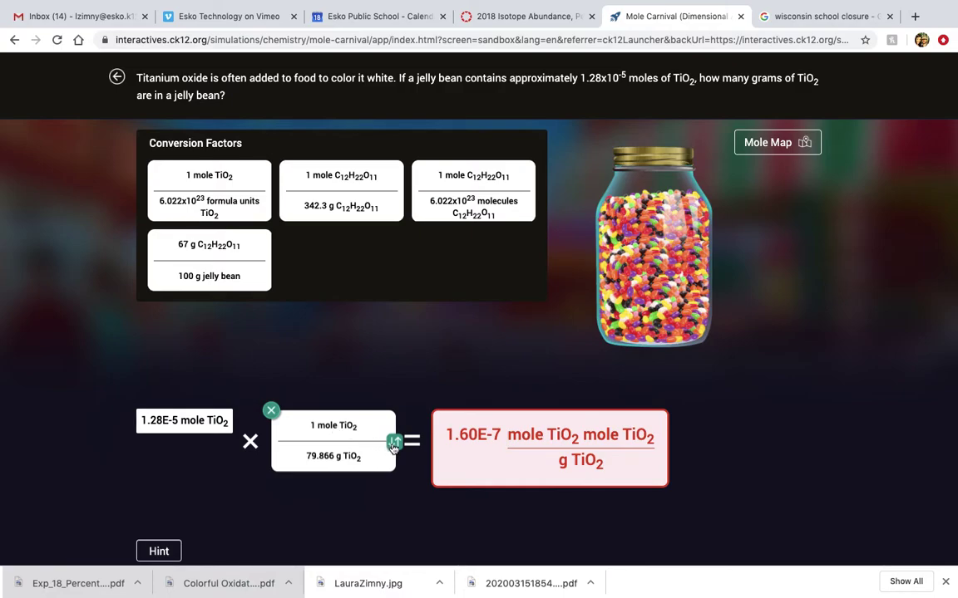
pyautogui.click(393, 443)
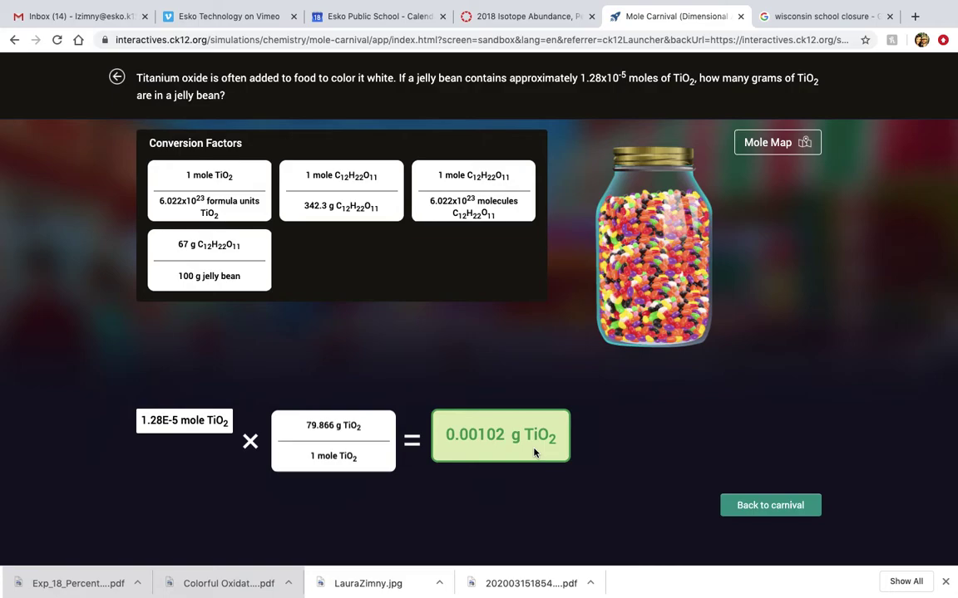
# Return to the carnival and open the dunk tank problem (1.839×10^28 water molecules) with a hint
pyautogui.click(750, 507)
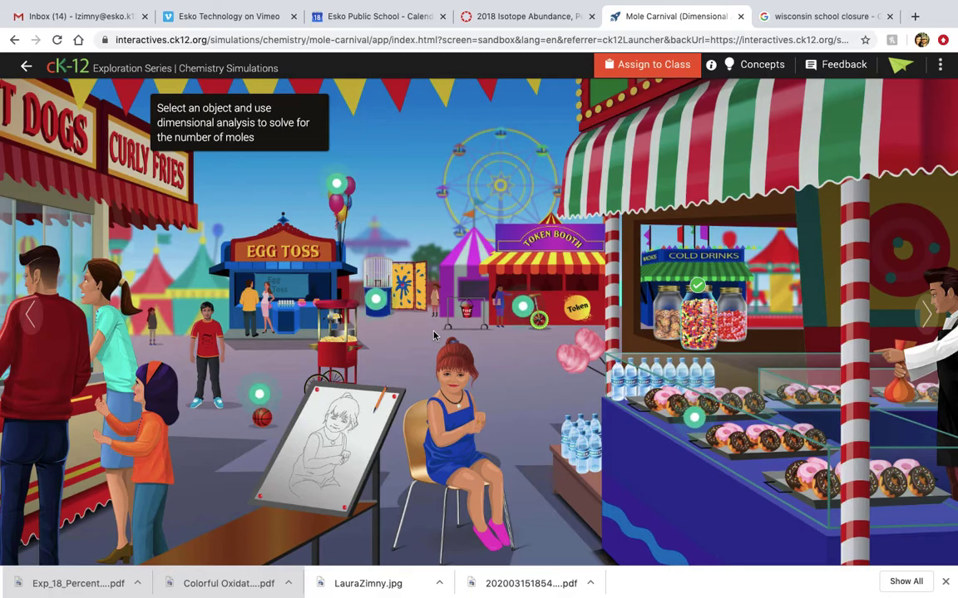
pyautogui.click(378, 299)
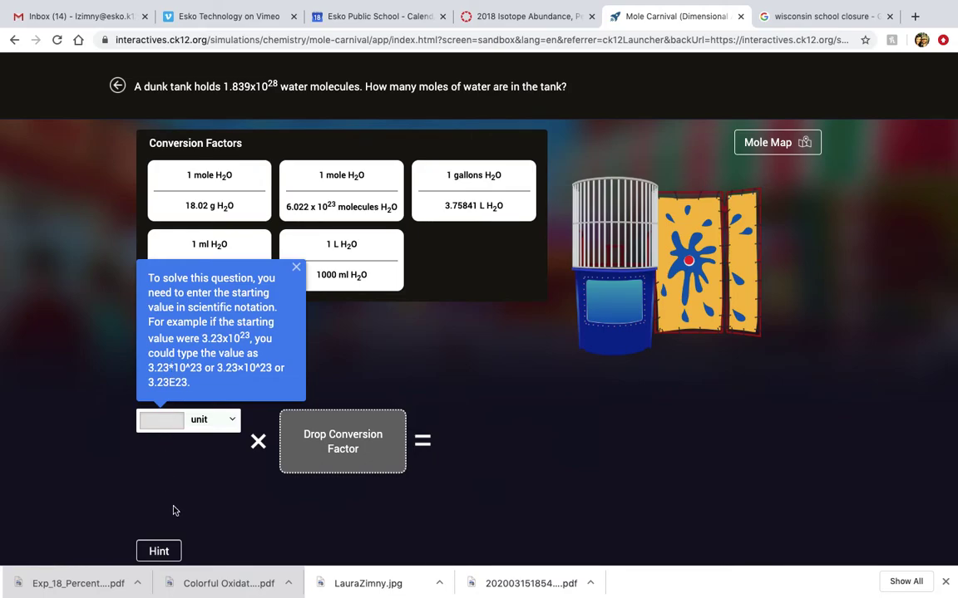
pyautogui.click(161, 553)
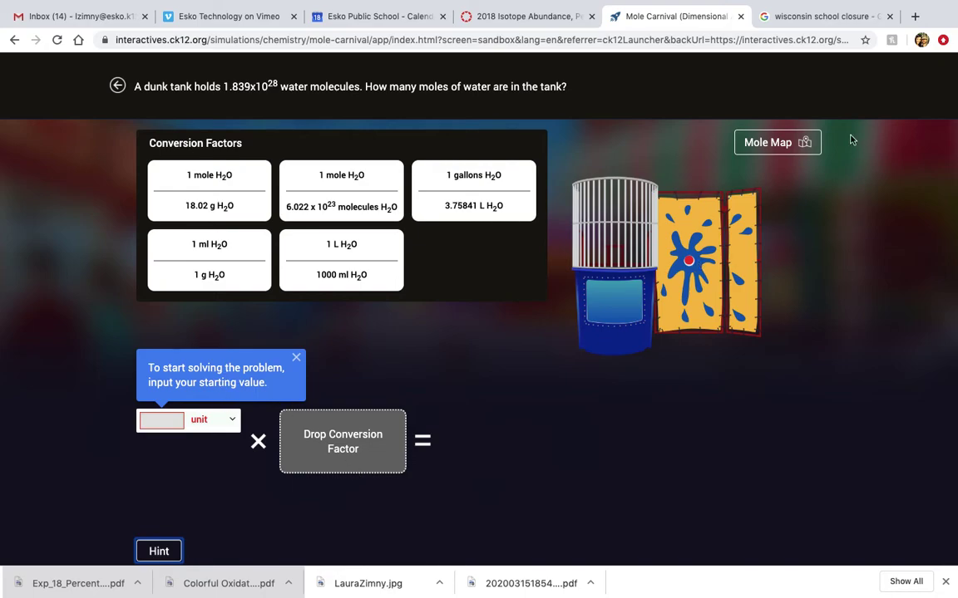
# Dismiss the hint and show the Mole Map with 6.022×10^23 particles = 1 mole
pyautogui.click(765, 144)
pyautogui.click(765, 144)
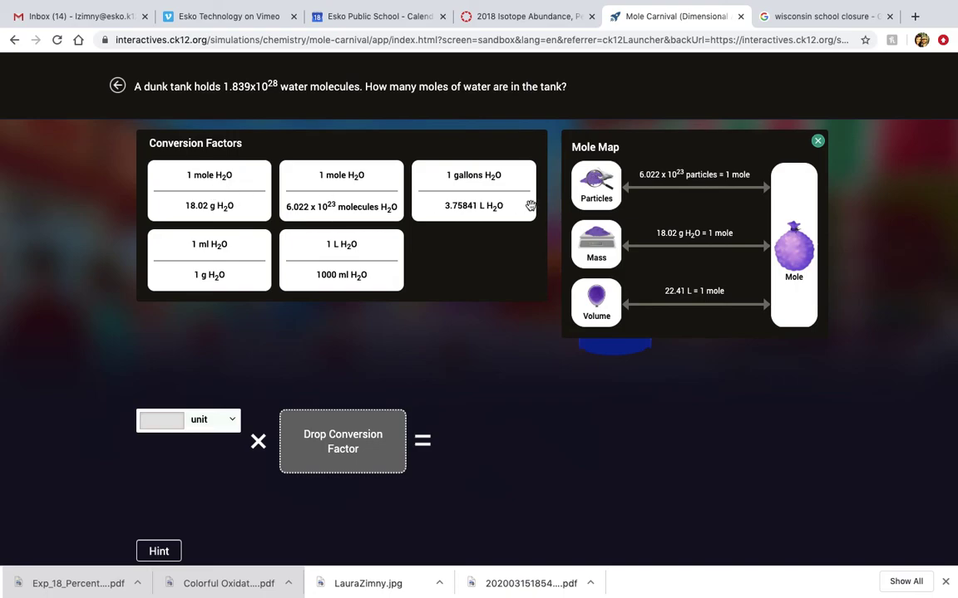
# Close the Mole Map panel to return to the empty dunk tank setup
pyautogui.click(817, 143)
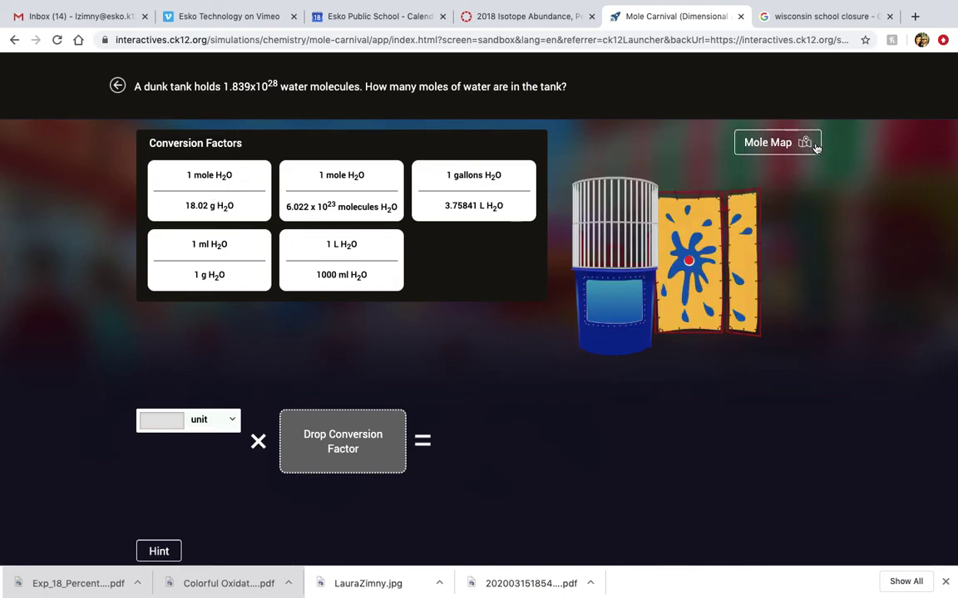